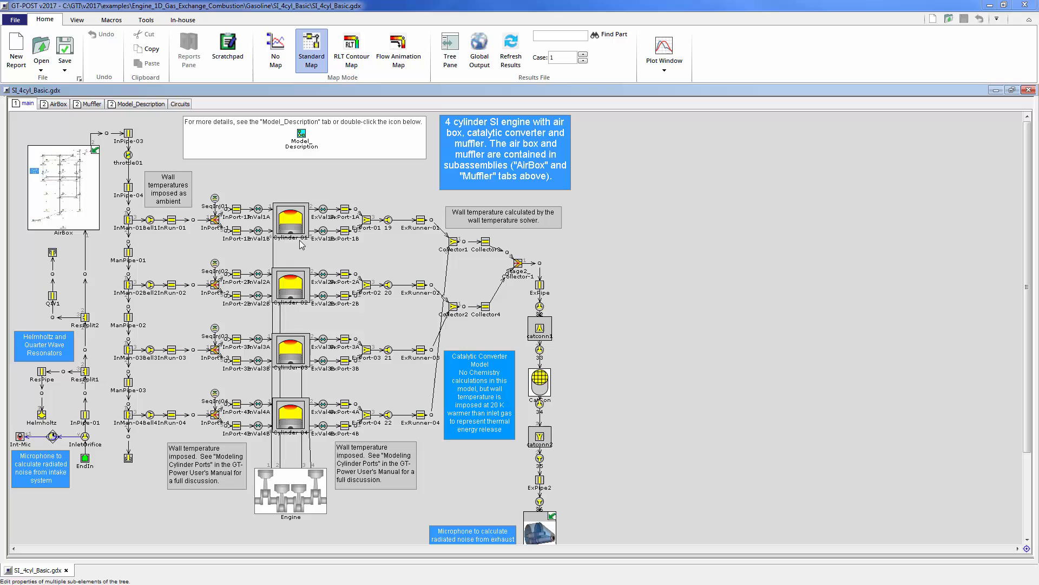
Show Cylinder-01's Case RLT results with its cylinder pressure plot
{"action": "left_click", "coordinate": [296, 222]}
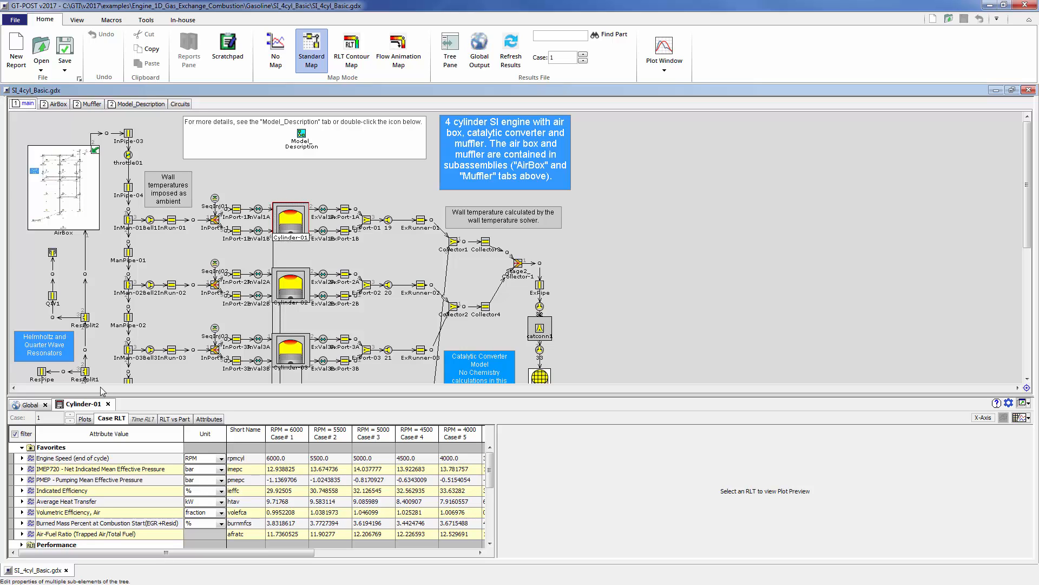
{"action": "left_click", "coordinate": [85, 420]}
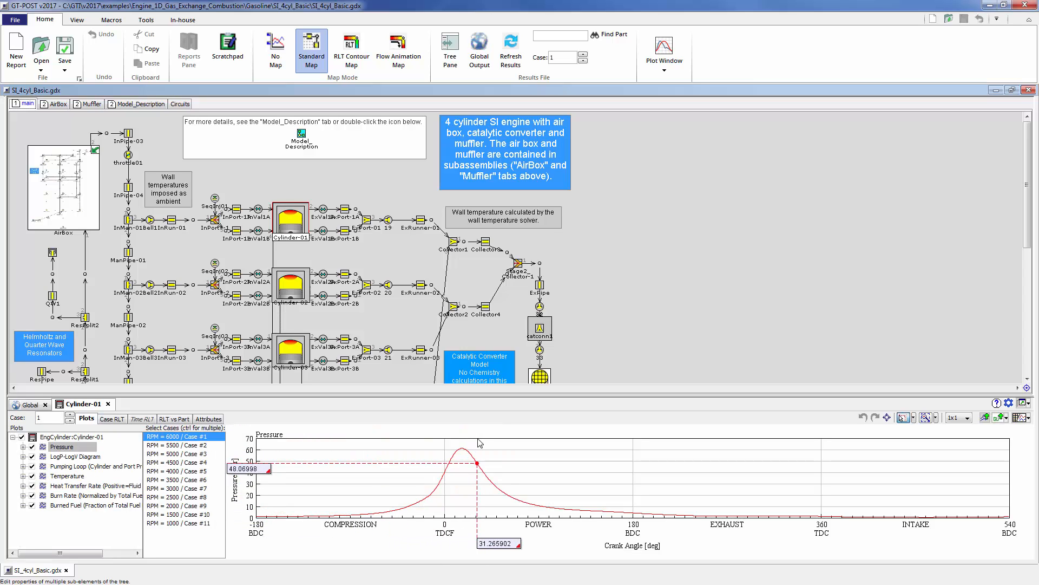
{"action": "left_click", "coordinate": [114, 419]}
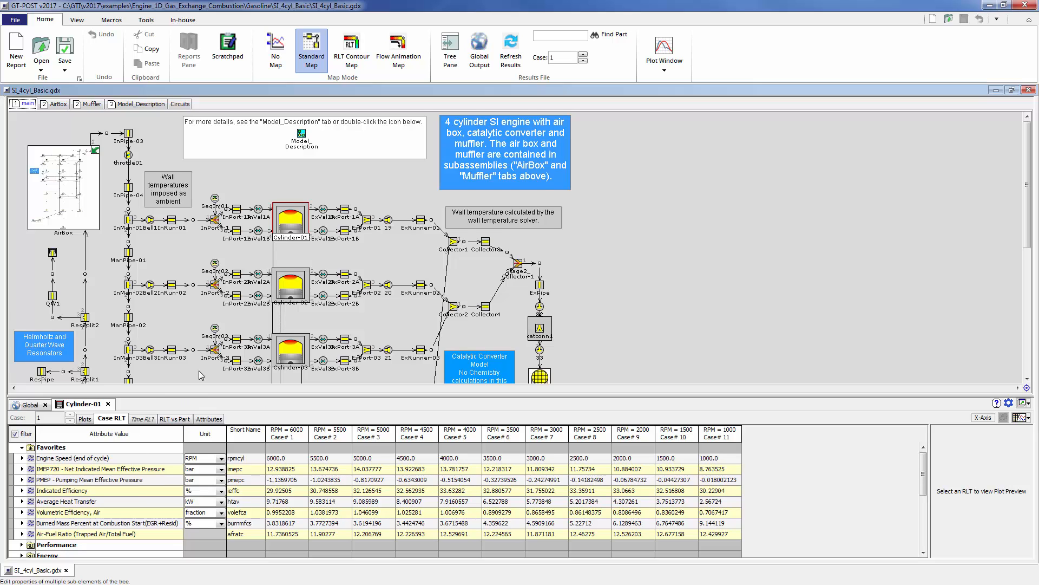
{"action": "scroll", "coordinate": [199, 370], "scroll_direction": "down", "scroll_amount": 2}
{"action": "scroll", "coordinate": [198, 370], "scroll_direction": "down", "scroll_amount": 3}
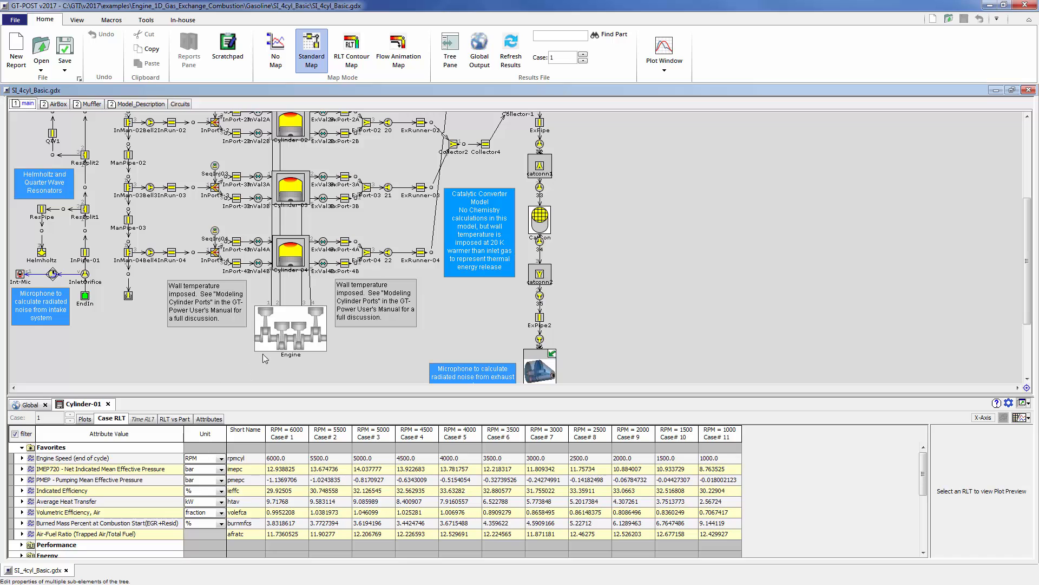
Show the Engine's results and preview Brake Torque and Brake Power against engine speed
{"action": "left_click", "coordinate": [278, 344]}
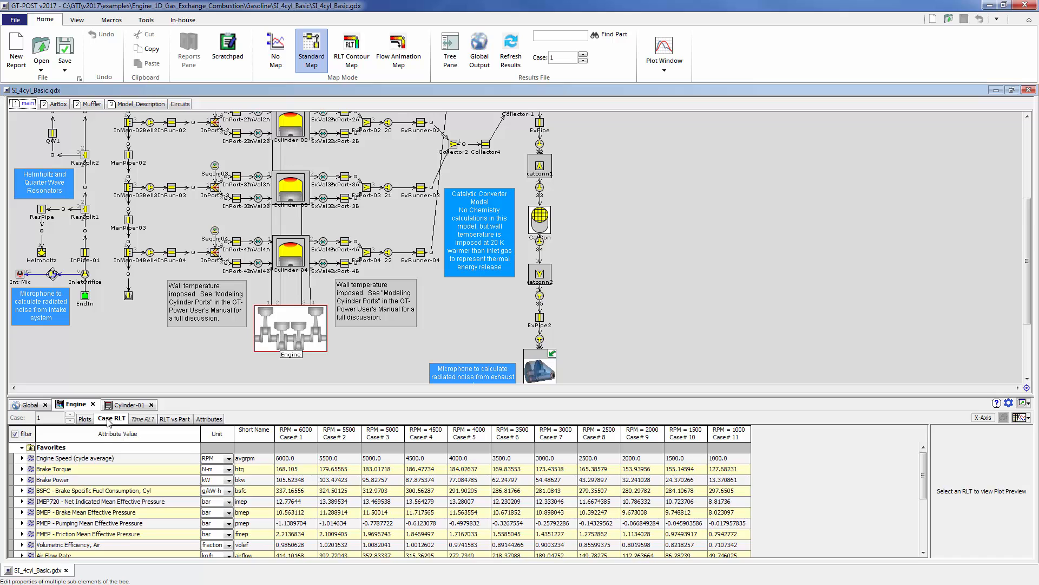
{"action": "left_click", "coordinate": [87, 470]}
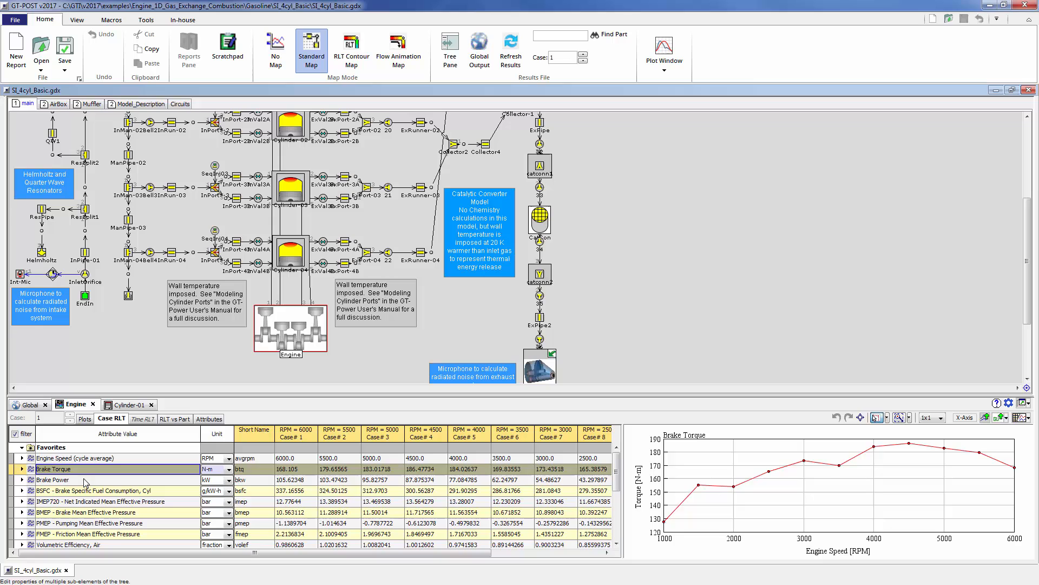
{"action": "left_click", "coordinate": [83, 482]}
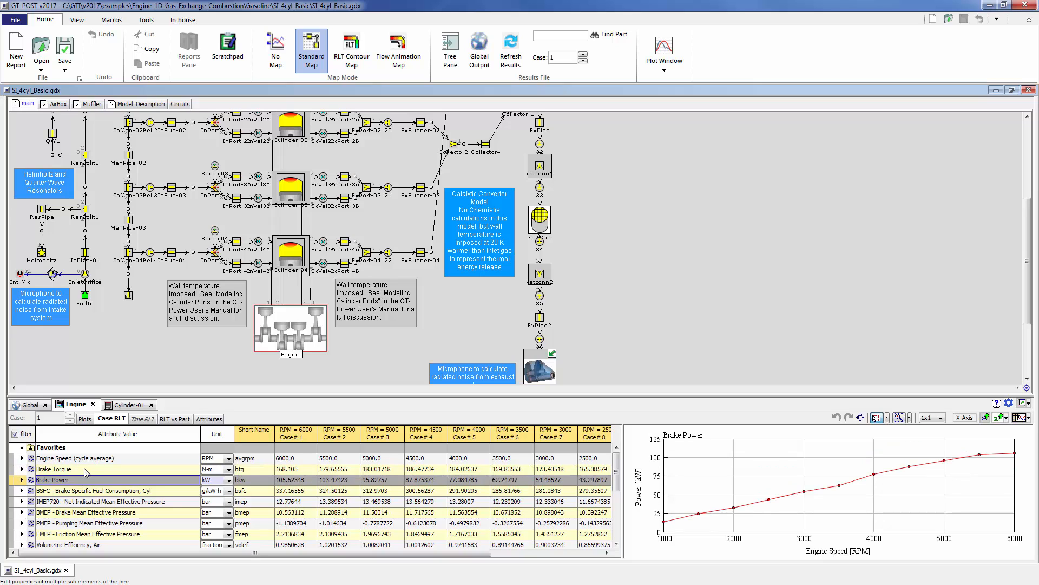
{"action": "left_click", "coordinate": [85, 470]}
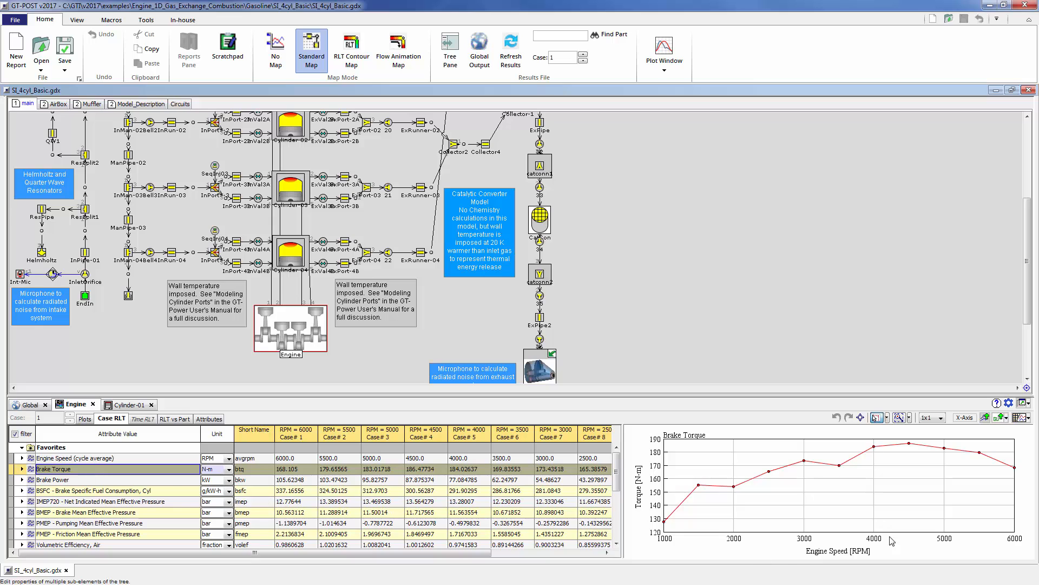
Send the Brake Torque plot to a new report, then select the Brake Power data set
{"action": "left_click", "coordinate": [1001, 418]}
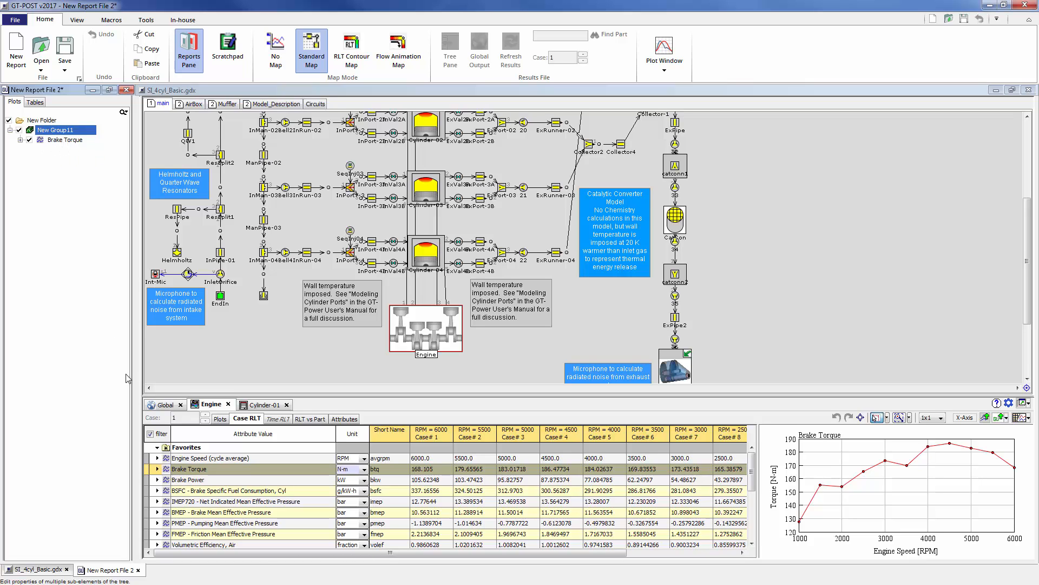
{"action": "left_click", "coordinate": [192, 479]}
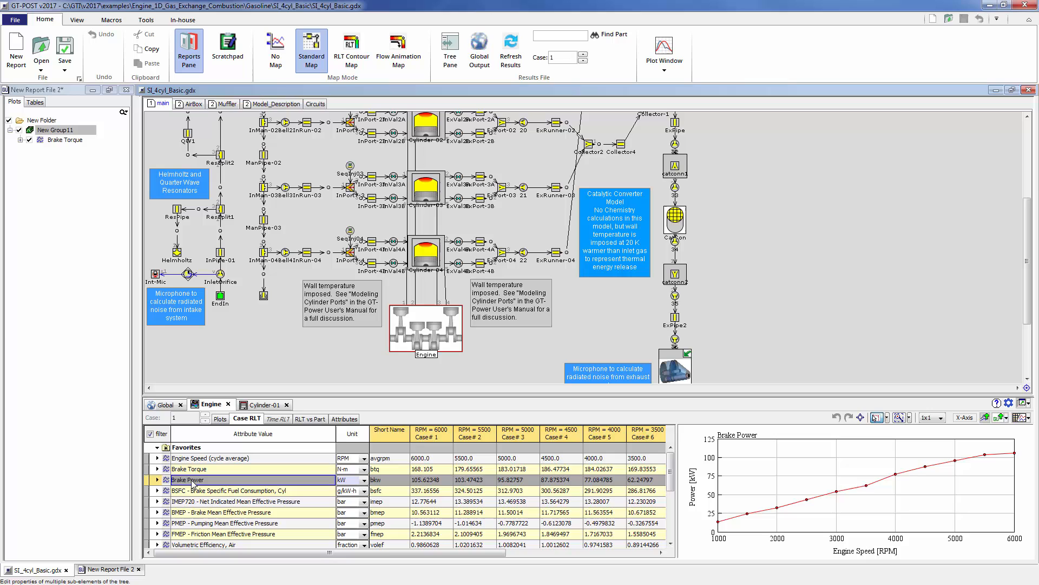
{"action": "left_click", "coordinate": [158, 480]}
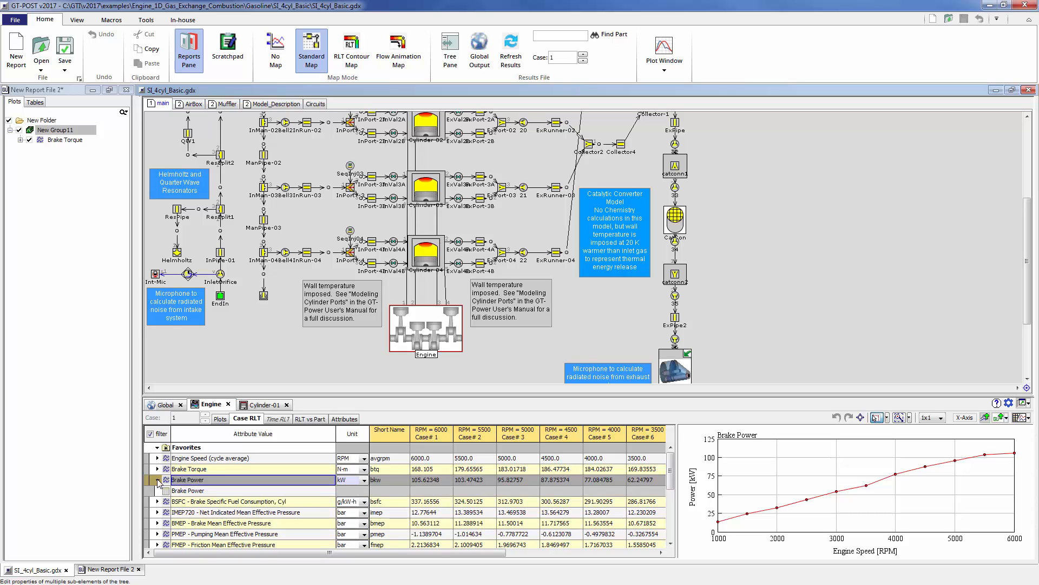
{"action": "left_click", "coordinate": [190, 491]}
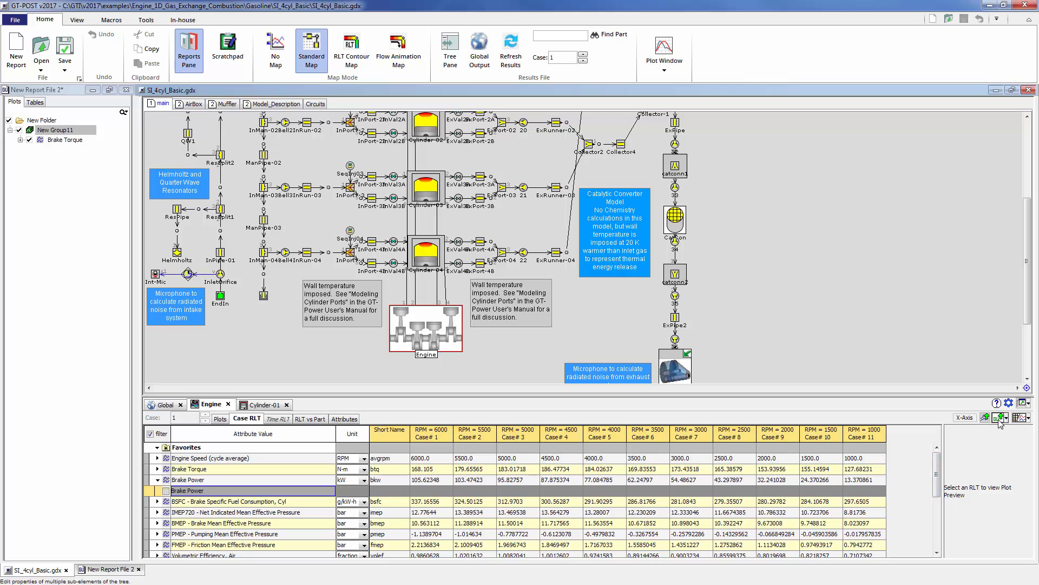
Drag Brake Power onto the Brake Torque plot and accept placing it on the Y2 axis
{"action": "left_click_drag", "start_coordinate": [202, 493], "coordinate": [66, 201]}
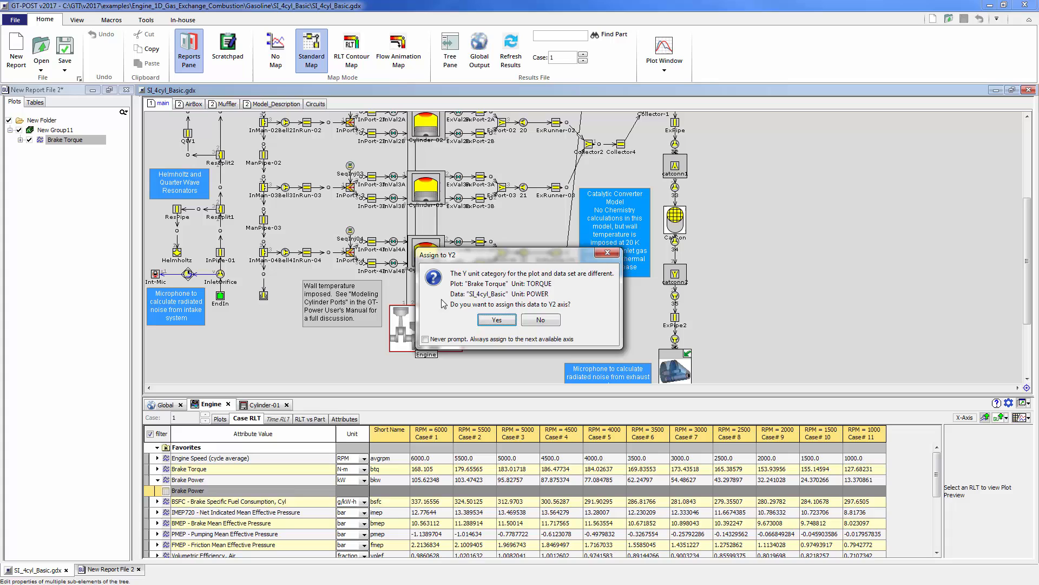
{"action": "left_click", "coordinate": [494, 323]}
{"action": "left_click", "coordinate": [84, 153]}
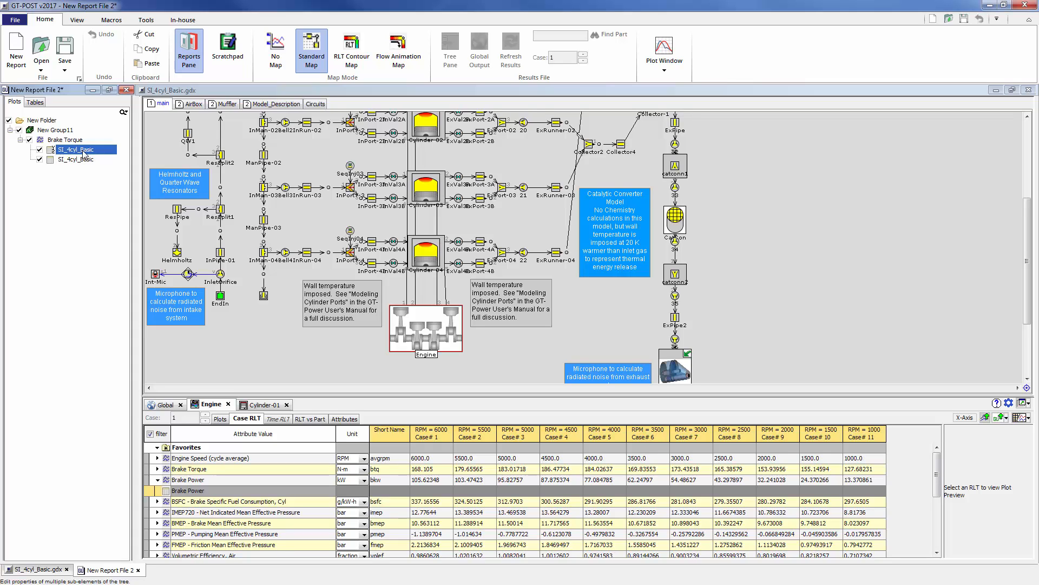
Rename the two SI_4cyl_Basic data sets to 'power' and 'torque'
{"action": "left_click", "coordinate": [83, 152]}
{"action": "type", "text": "power"}
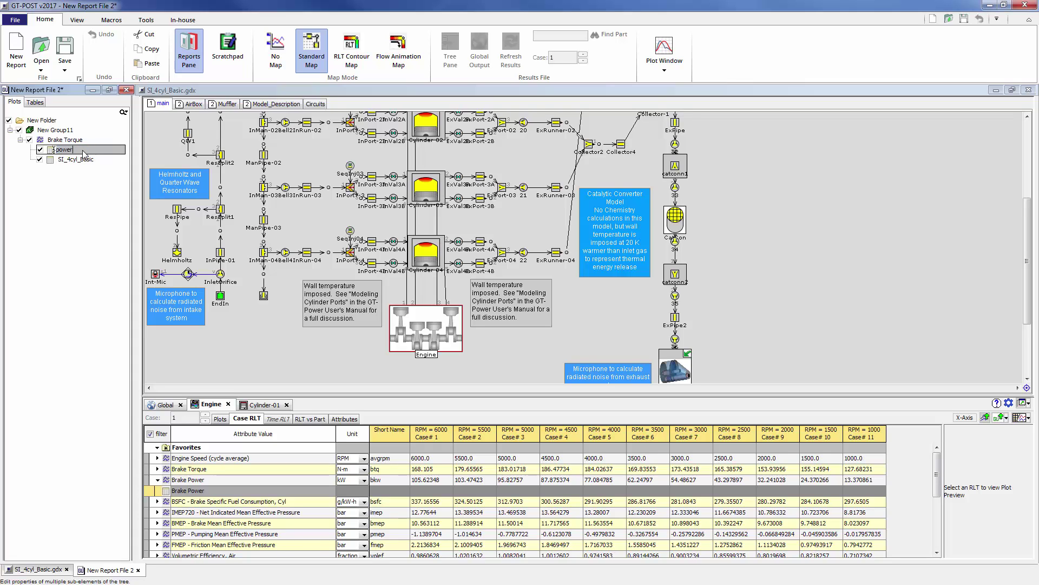
{"action": "key", "text": "Return"}
{"action": "key", "text": "Down"}
{"action": "key", "text": "F2"}
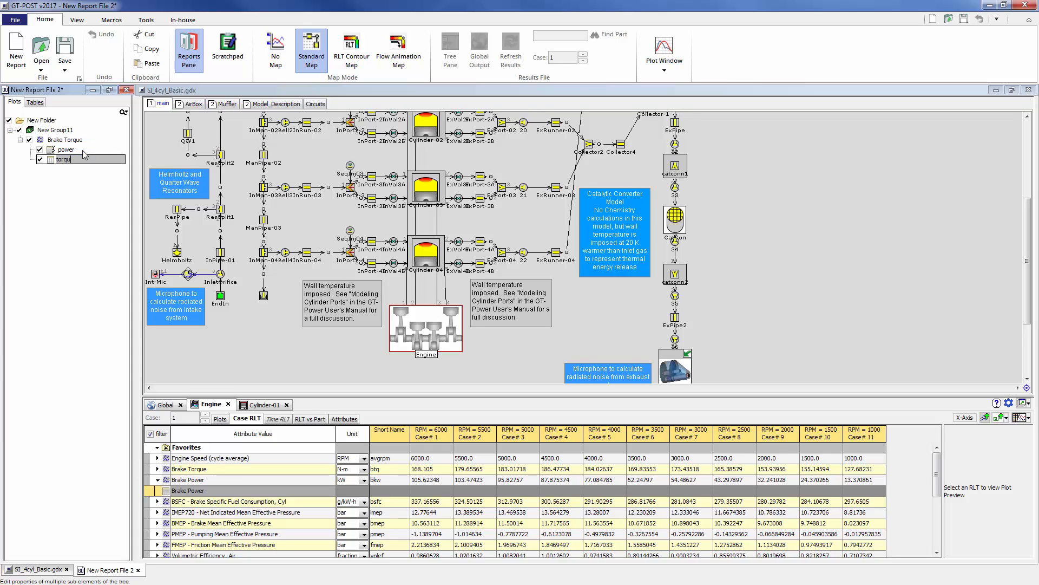
{"action": "type", "text": "e"}
{"action": "key", "text": "Return"}
{"action": "left_click", "coordinate": [69, 140]}
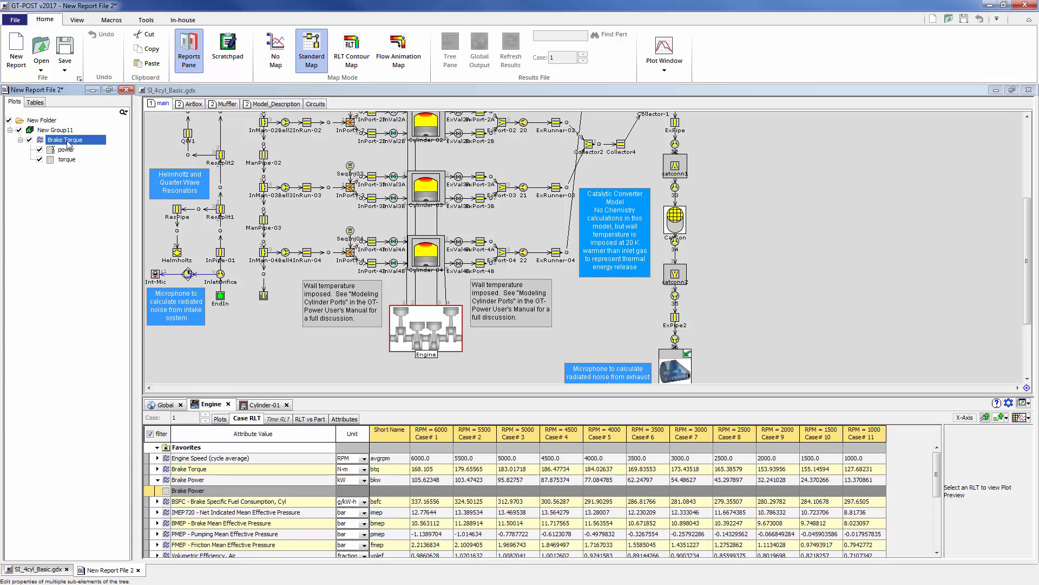
Show the Brake Torque plot in its own window and bring up the X axis properties
{"action": "double_click", "coordinate": [68, 141]}
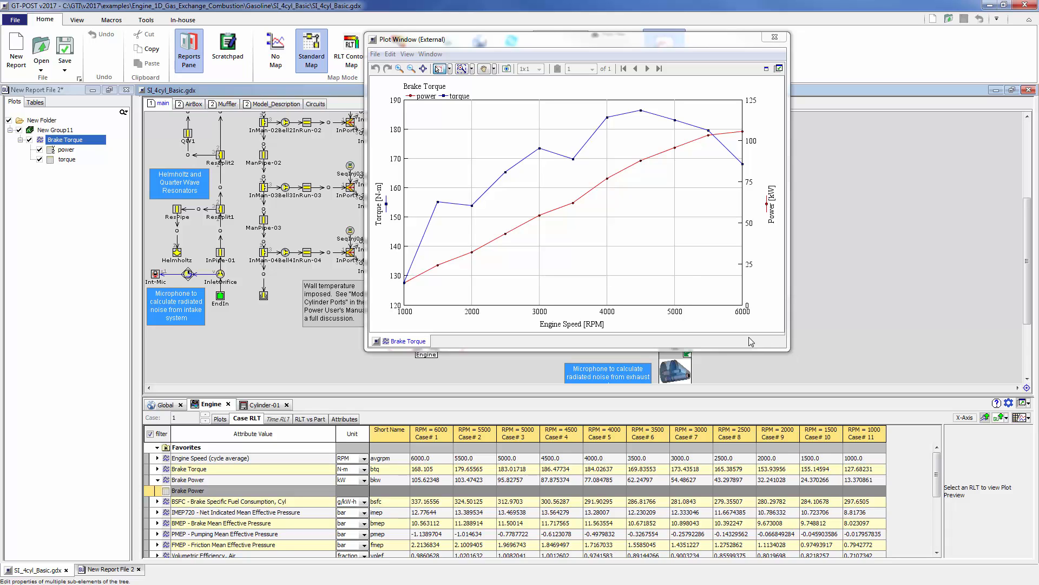
{"action": "left_click", "coordinate": [568, 324]}
{"action": "double_click", "coordinate": [568, 323]}
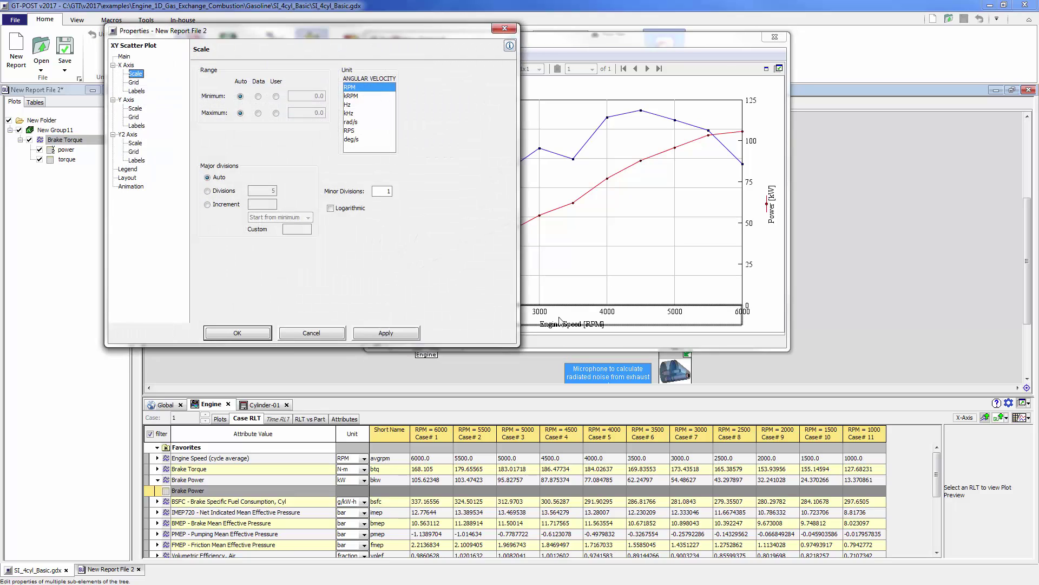
Set the plot's main text and the Engine Speed axis label to font size 24
{"action": "left_click", "coordinate": [125, 57]}
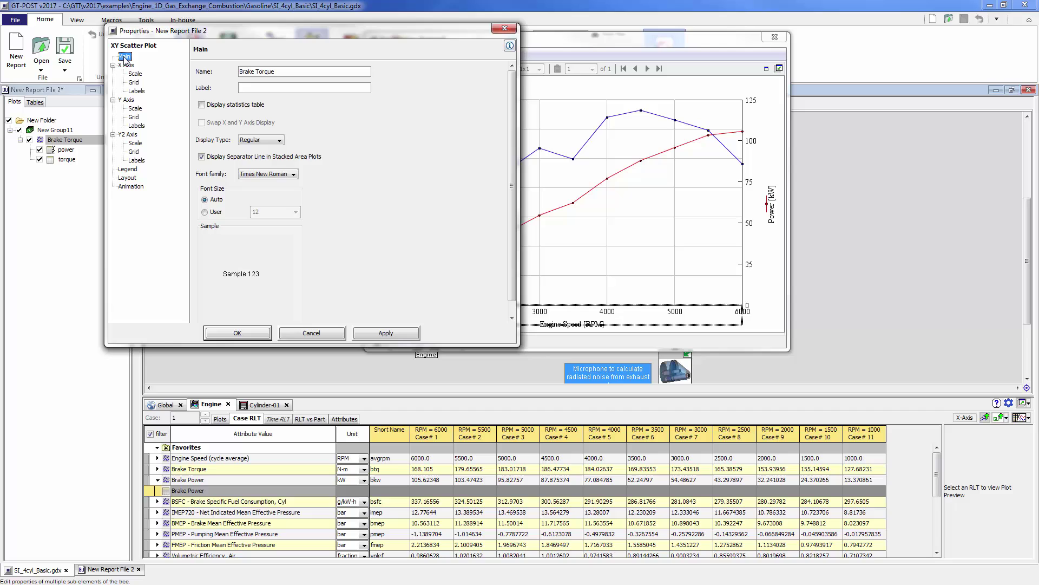
{"action": "left_click", "coordinate": [205, 212]}
{"action": "left_click", "coordinate": [295, 212]}
{"action": "left_click", "coordinate": [268, 285]}
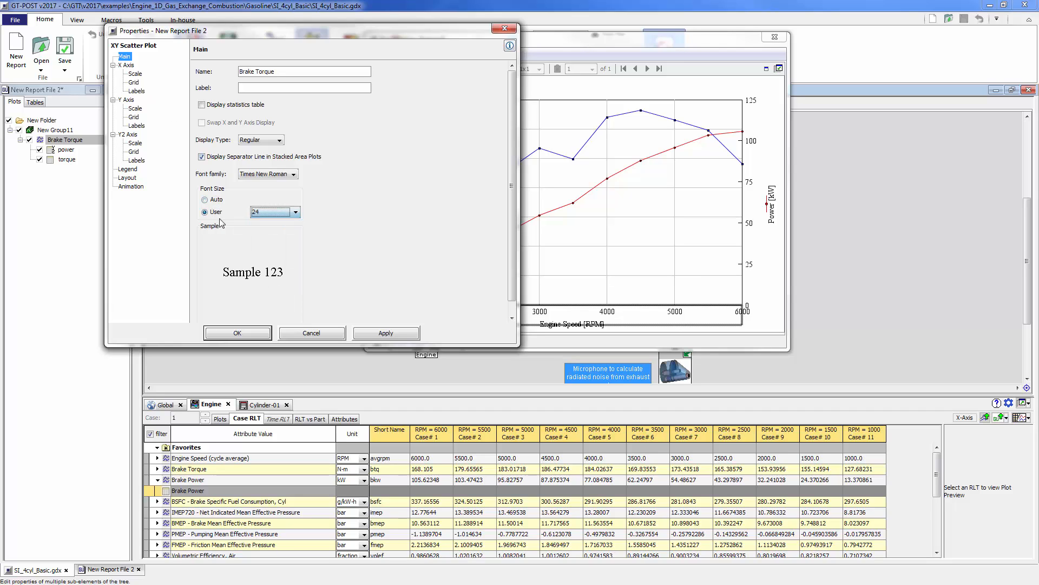
{"action": "left_click", "coordinate": [137, 92]}
{"action": "left_click", "coordinate": [362, 163]}
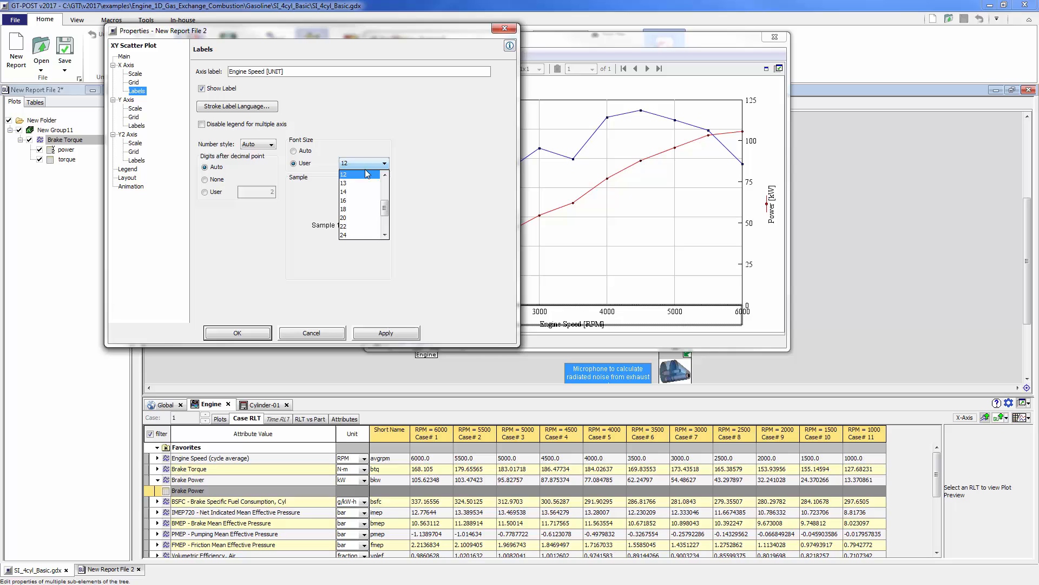
{"action": "left_click", "coordinate": [360, 225]}
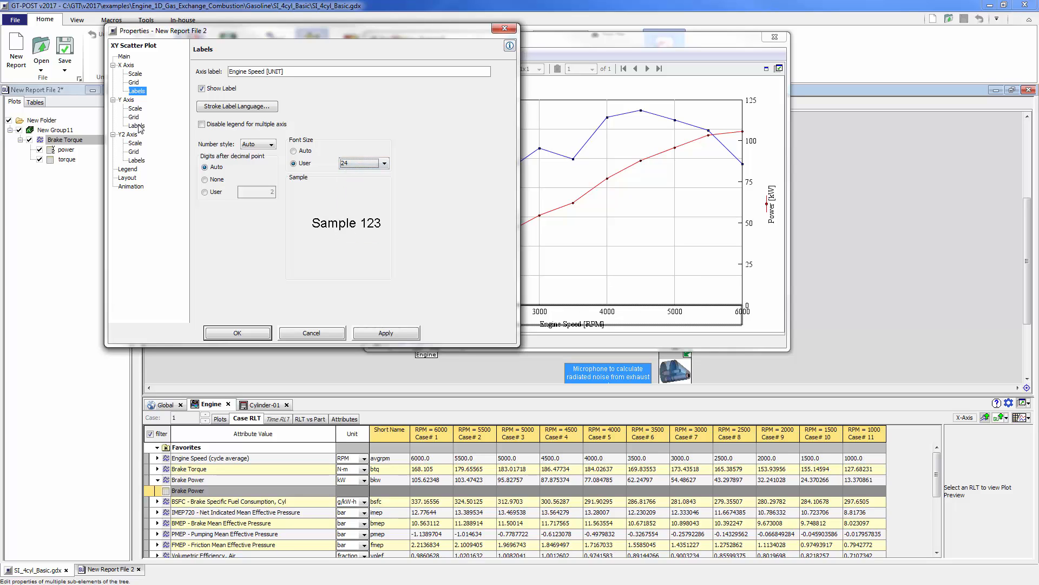
Set the Torque axis label and legend to font size 24 and apply the changes
{"action": "left_click", "coordinate": [137, 125]}
{"action": "left_click", "coordinate": [302, 146]}
{"action": "left_click", "coordinate": [365, 146]}
{"action": "left_click", "coordinate": [358, 205]}
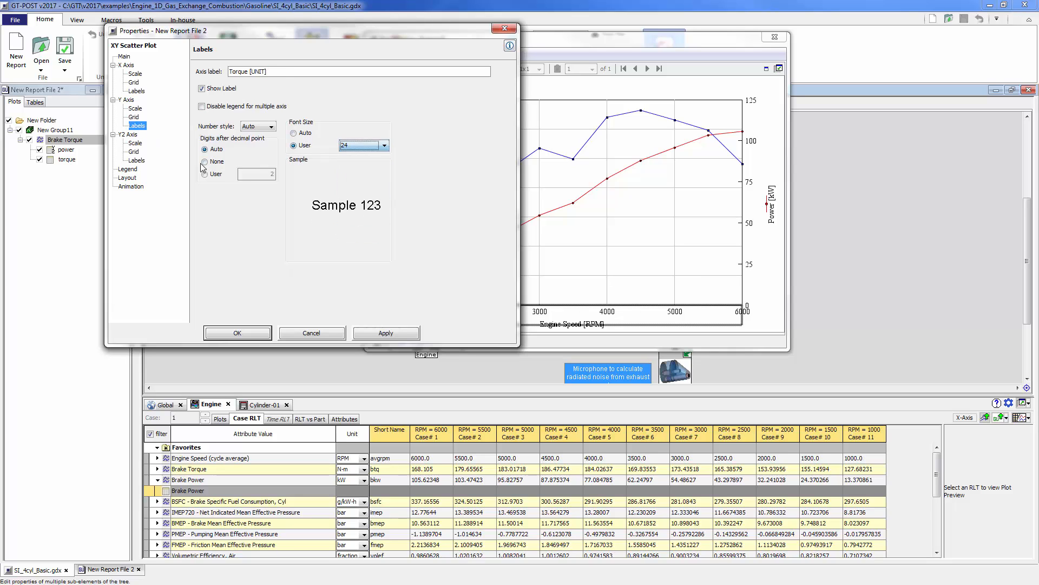
{"action": "left_click", "coordinate": [128, 169]}
{"action": "left_click", "coordinate": [312, 118]}
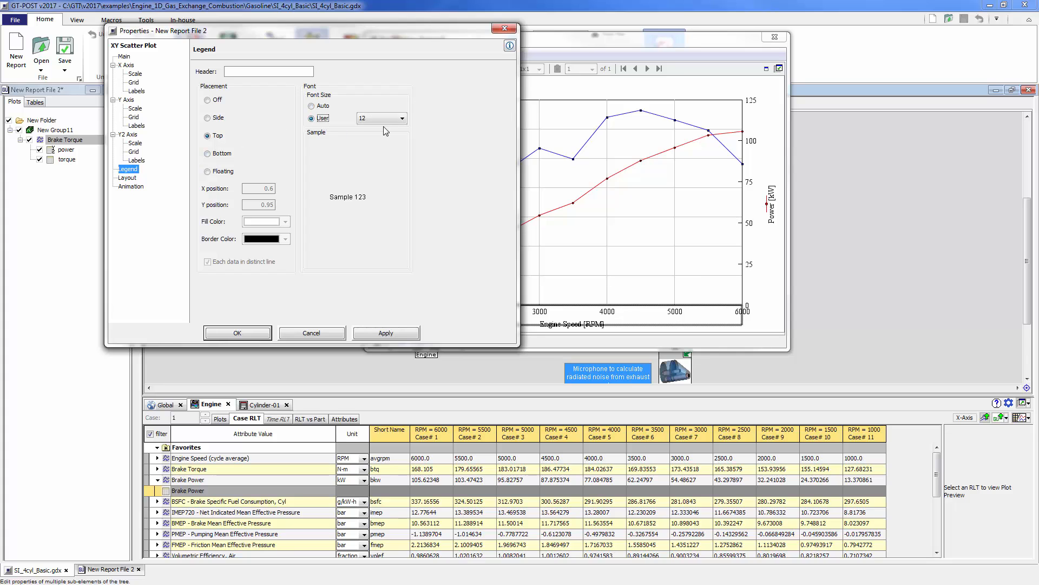
{"action": "left_click", "coordinate": [381, 118]}
{"action": "left_click", "coordinate": [378, 190]}
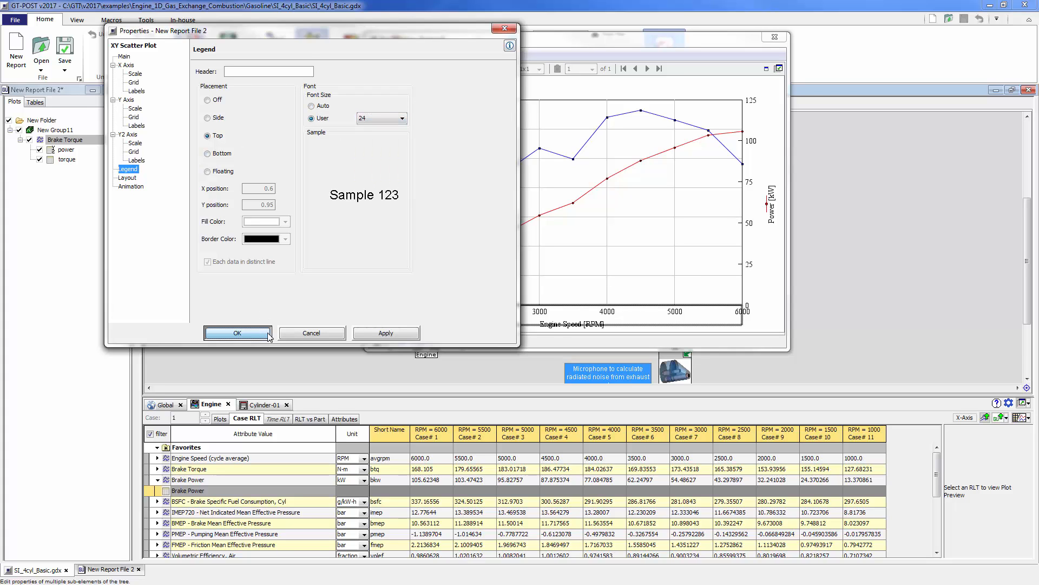
{"action": "left_click", "coordinate": [265, 332]}
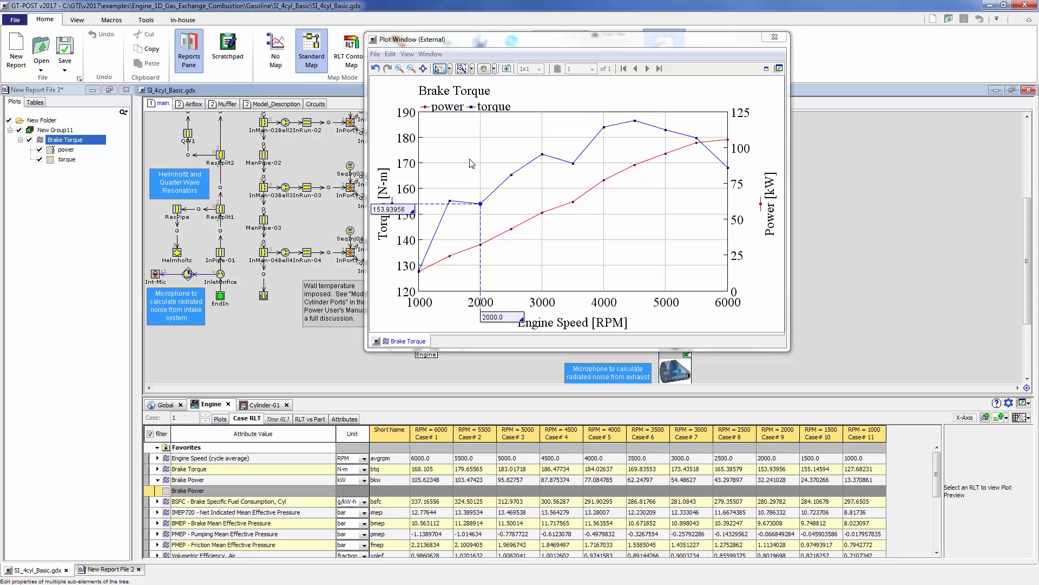
Move the legend into the plot's upper-left corner as a stacked box
{"action": "left_click_drag", "start_coordinate": [471, 114], "coordinate": [469, 133]}
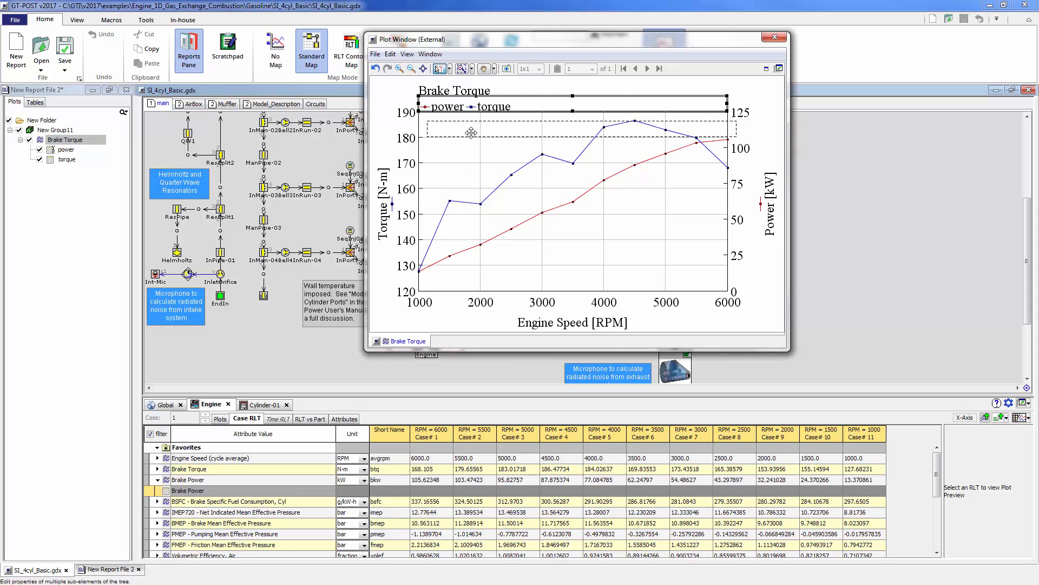
{"action": "left_click", "coordinate": [555, 126]}
{"action": "mouse_move", "coordinate": [734, 122]}
{"action": "left_mouse_down"}
{"action": "mouse_move", "coordinate": [499, 140]}
{"action": "mouse_move", "coordinate": [502, 149]}
{"action": "left_mouse_up"}
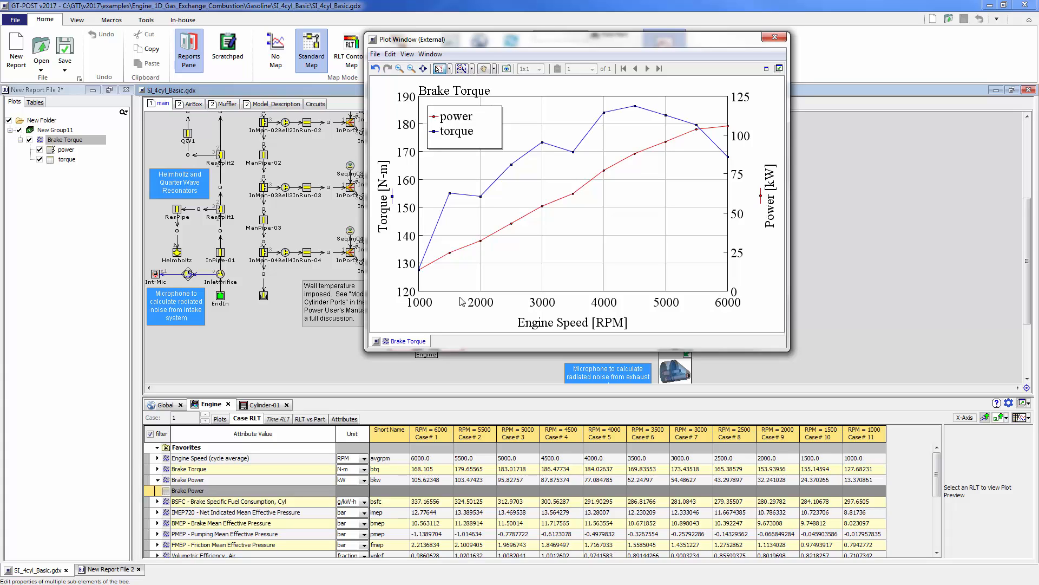
{"action": "left_click", "coordinate": [62, 143]}
Start Children Properties for the plot's Data, applying to both power and torque
{"action": "right_click", "coordinate": [61, 143]}
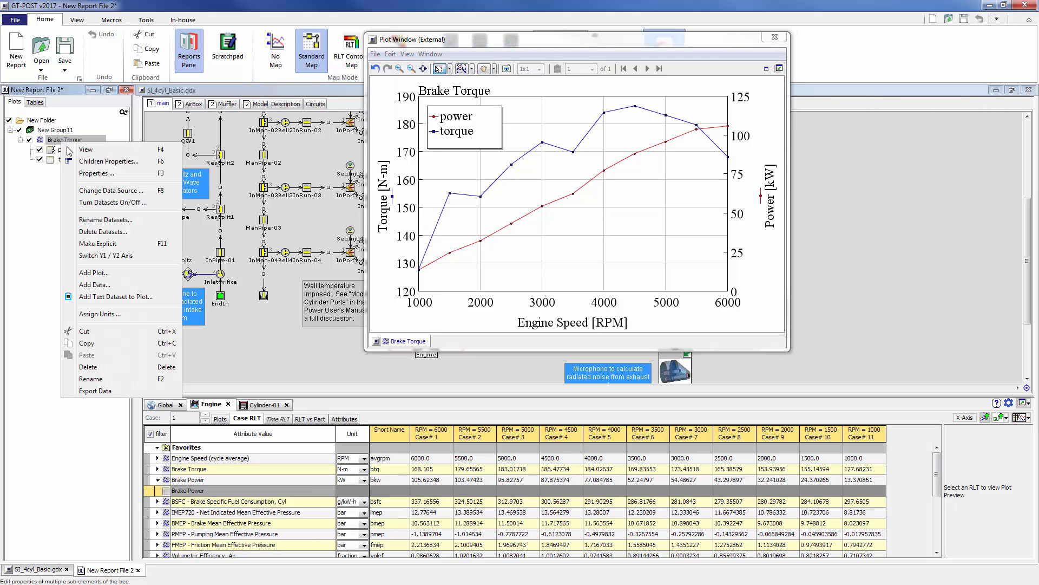
{"action": "left_click", "coordinate": [85, 161]}
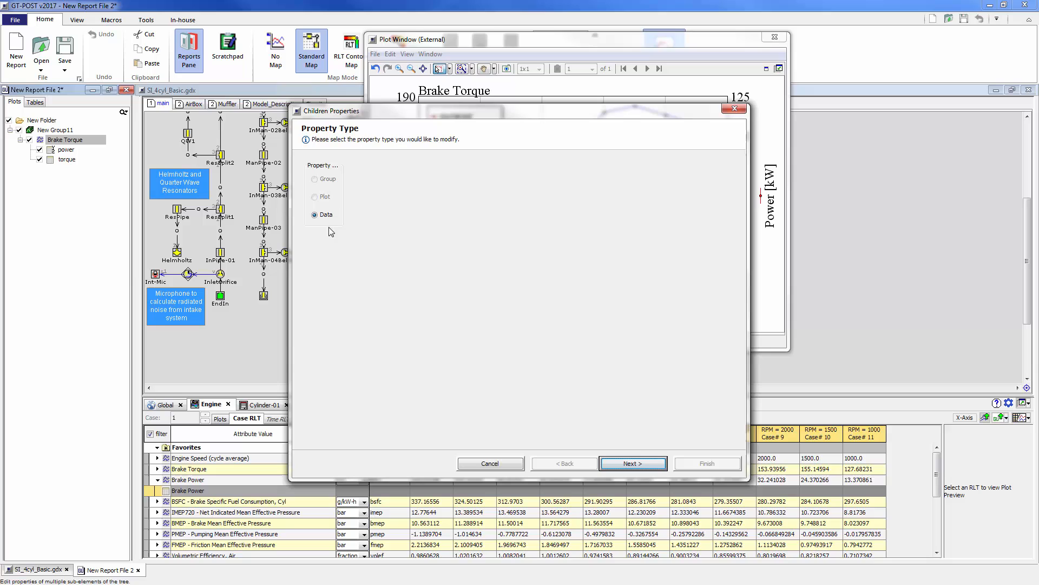
{"action": "left_click", "coordinate": [627, 461]}
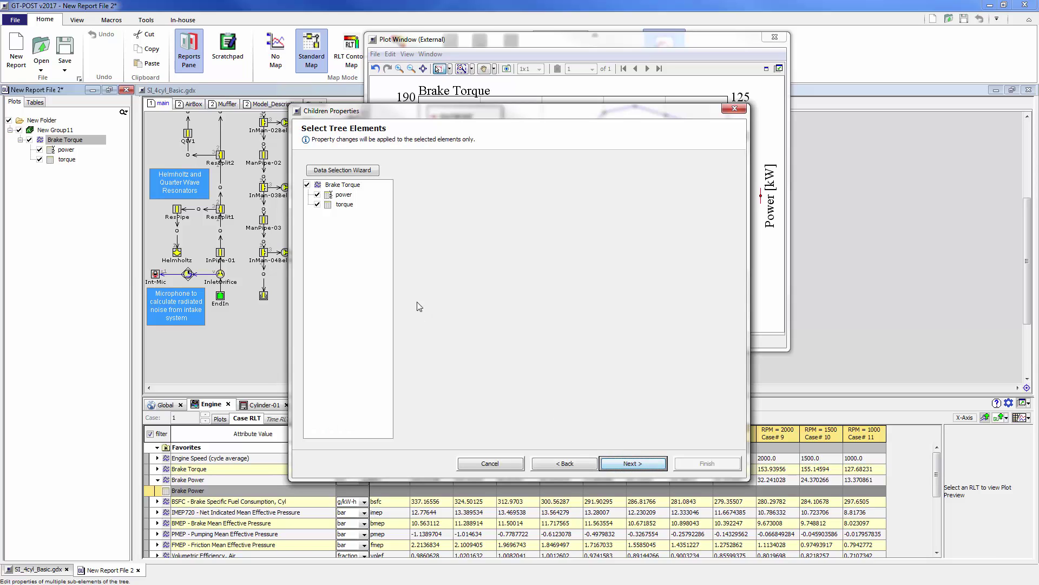
{"action": "left_click", "coordinate": [630, 467]}
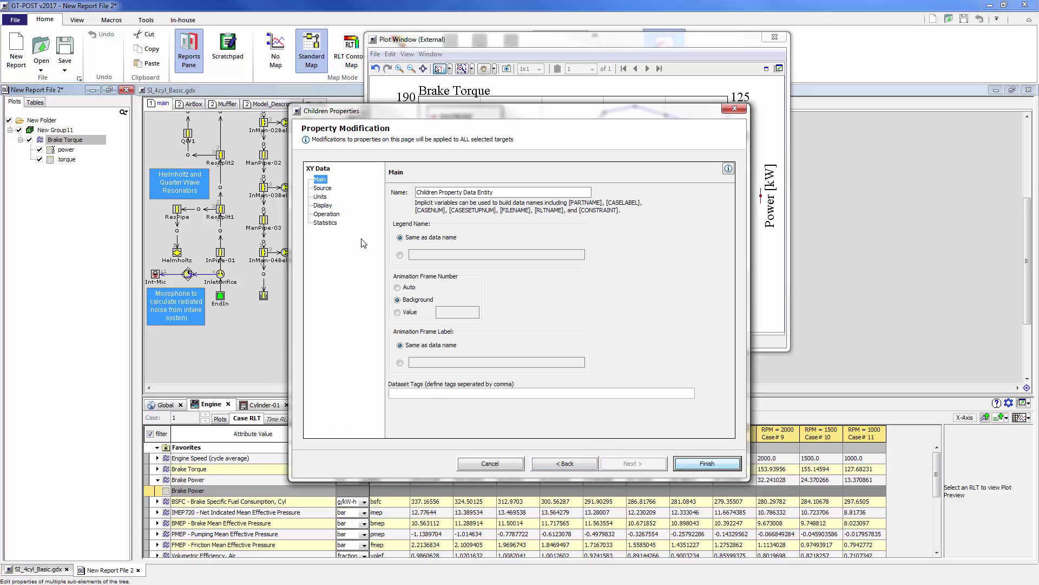
{"action": "left_click", "coordinate": [323, 206]}
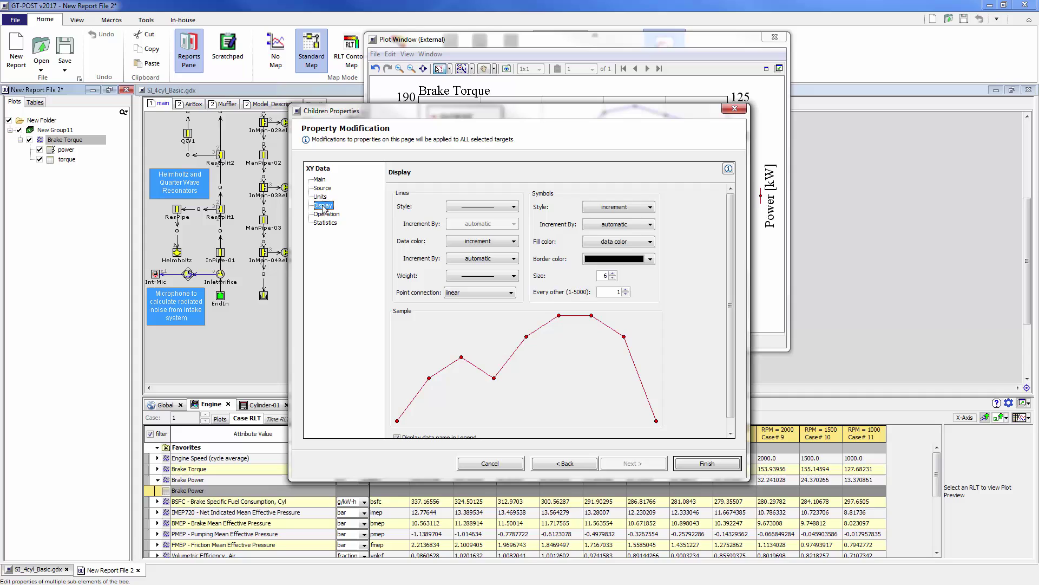
Give both curves a thicker display weight and square symbols
{"action": "left_click", "coordinate": [480, 276]}
{"action": "left_click", "coordinate": [483, 292]}
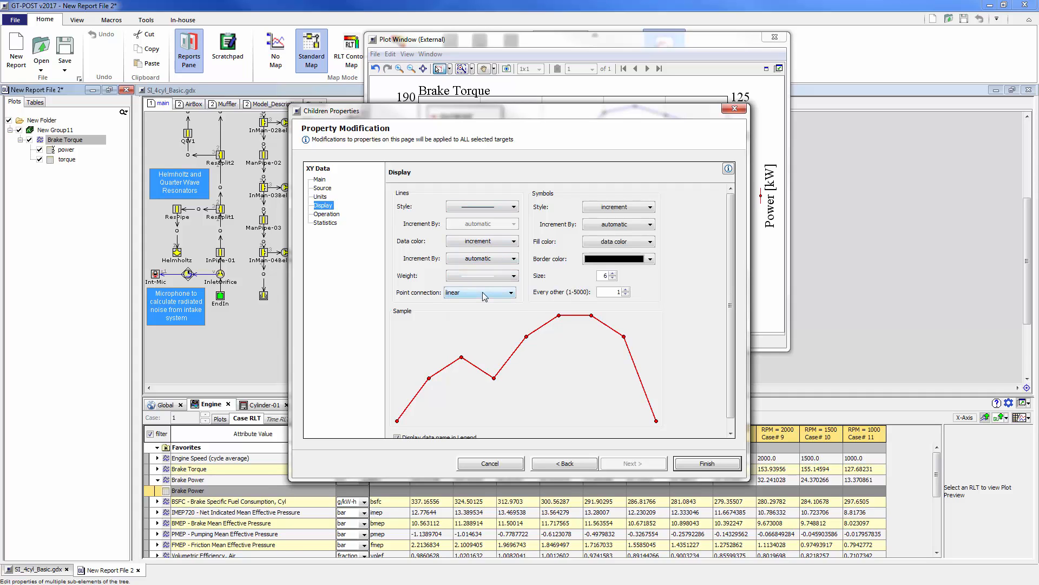
{"action": "left_click", "coordinate": [626, 209]}
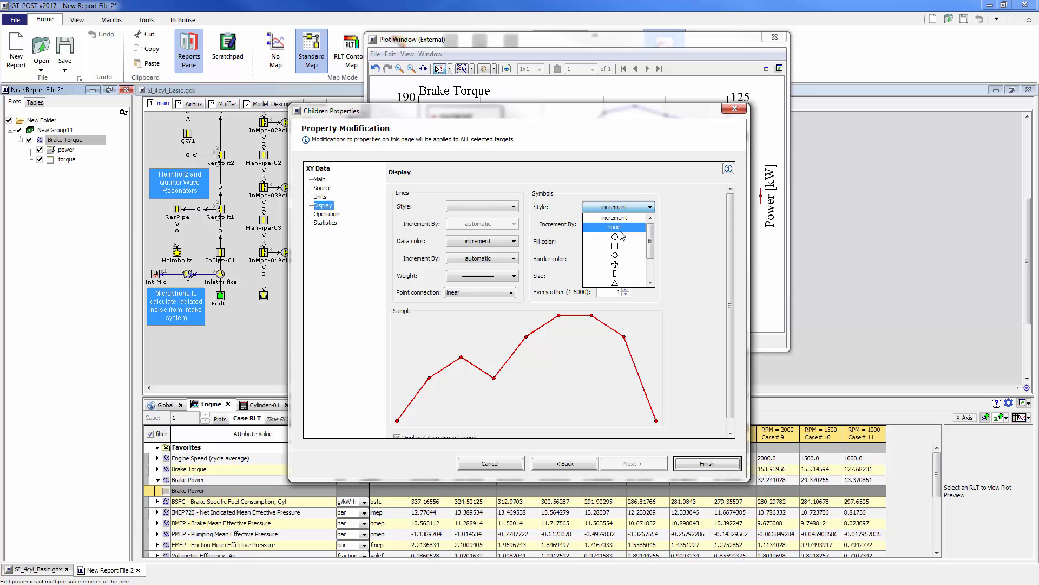
{"action": "left_click", "coordinate": [626, 247]}
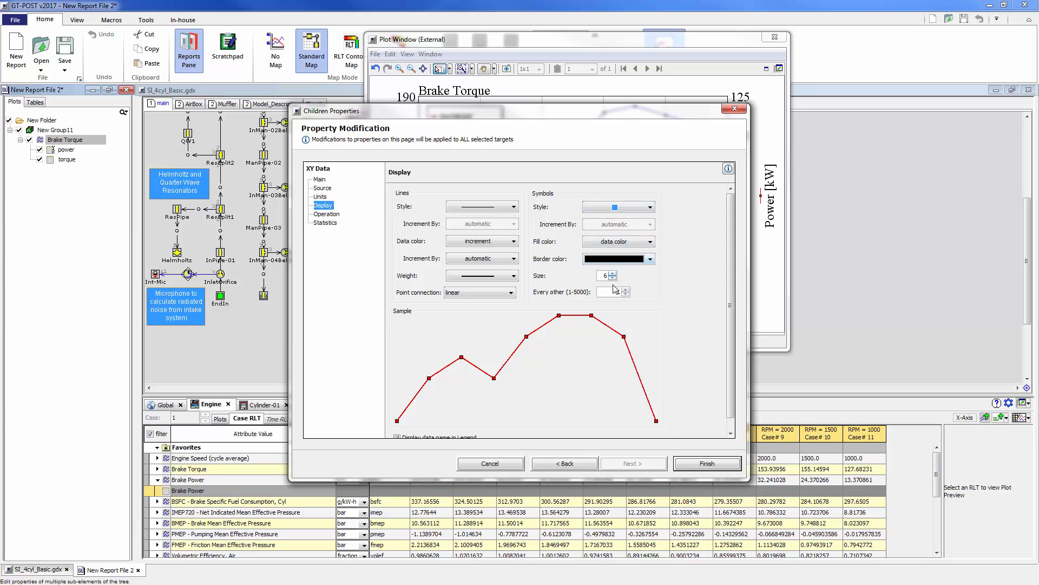
{"action": "left_click", "coordinate": [706, 463]}
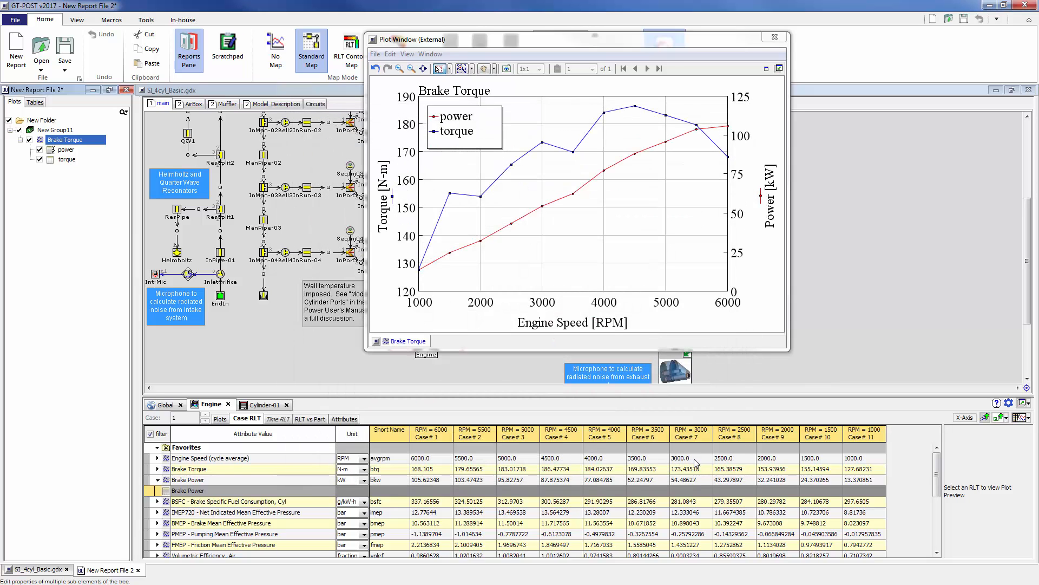